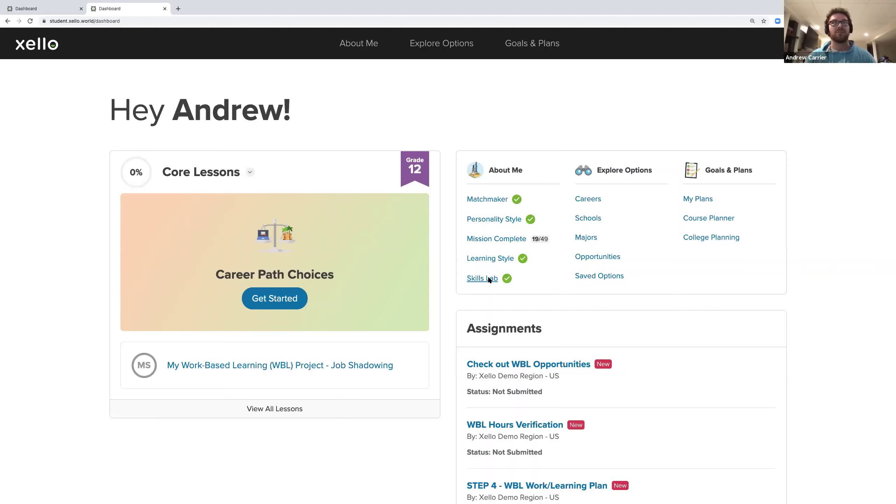
# Step: Open the About Me profile and review its experiences, skills, interests and places down to the Storyboard
pyautogui.click(360, 53)
pyautogui.scroll(-10, 373, 179)
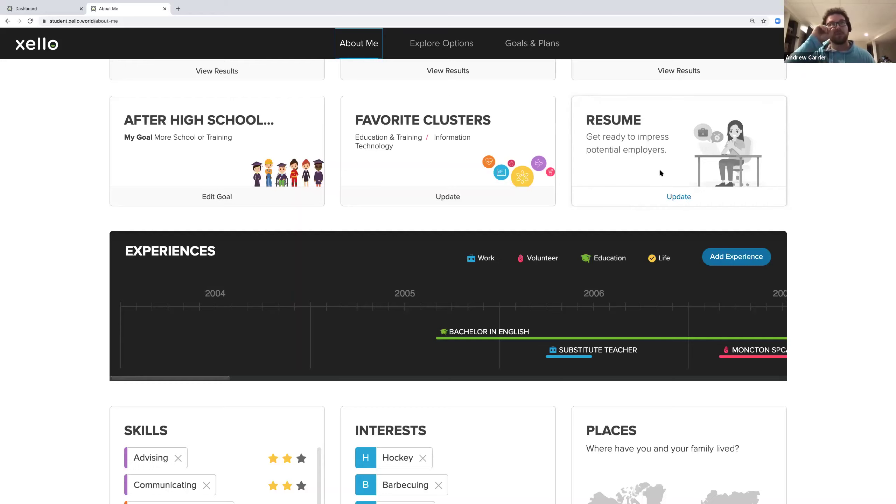
pyautogui.scroll(-7, 661, 172)
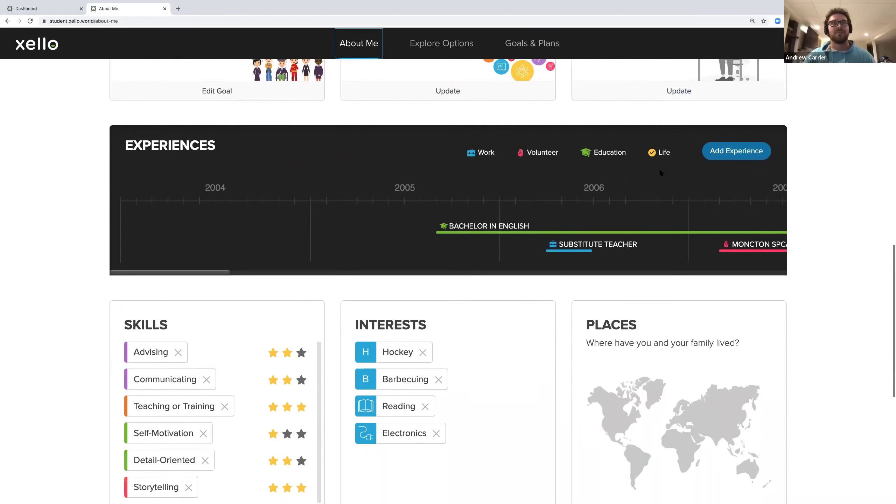
pyautogui.scroll(-5, 660, 172)
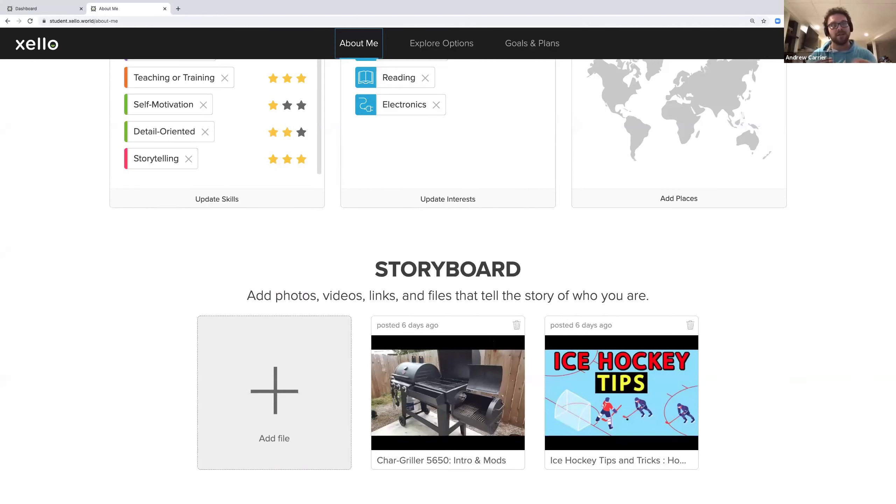
# Step: Check which sources are offered for adding a file to the Storyboard, and close the dialog without adding anything
pyautogui.click(307, 366)
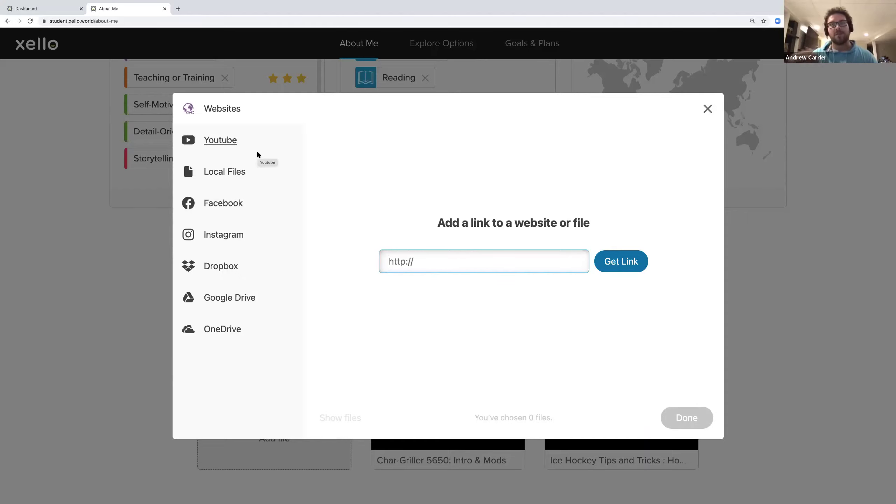
pyautogui.click(707, 109)
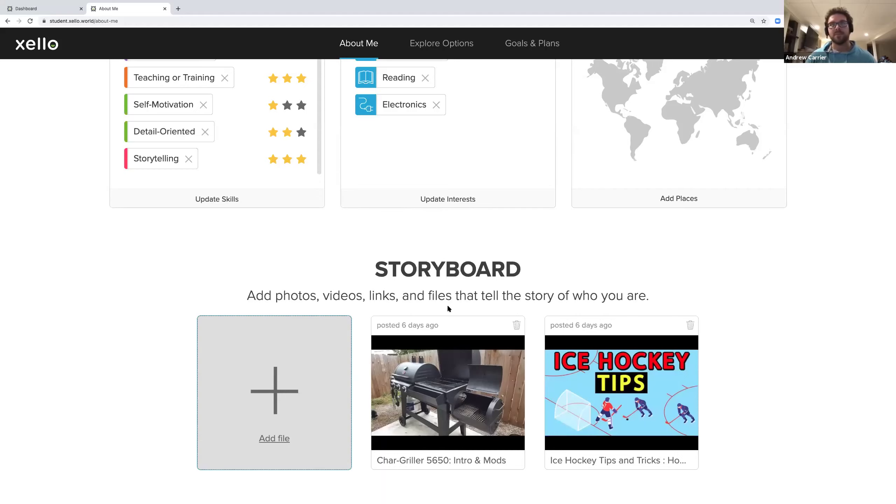
pyautogui.scroll(15, 447, 308)
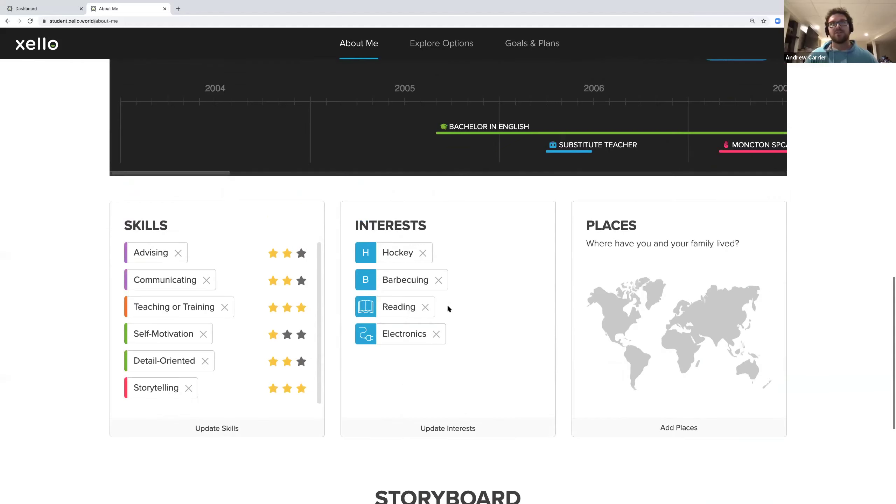
pyautogui.scroll(2, 448, 307)
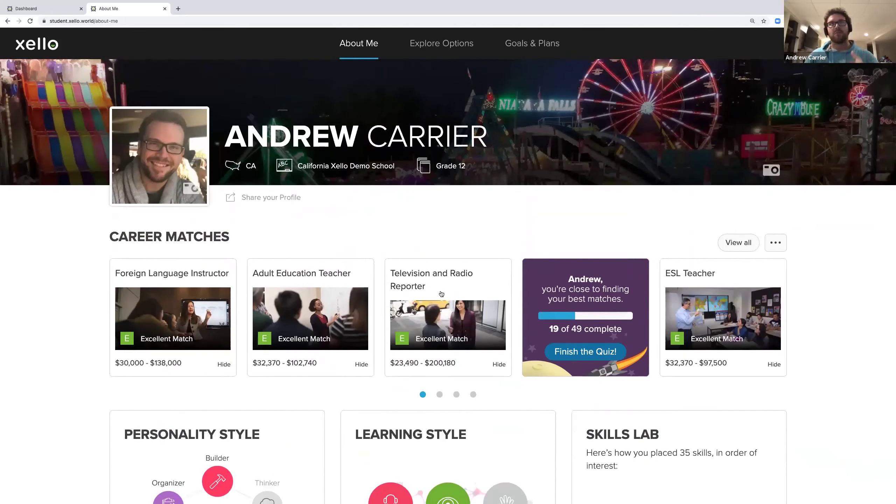
# Step: Open the Corporate Trainer career profile from the career matches in Explore Options
pyautogui.click(448, 52)
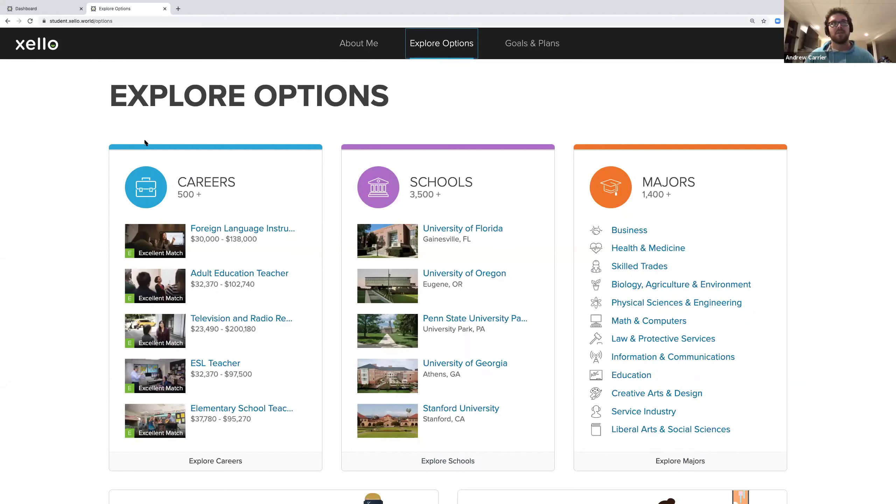
pyautogui.click(257, 169)
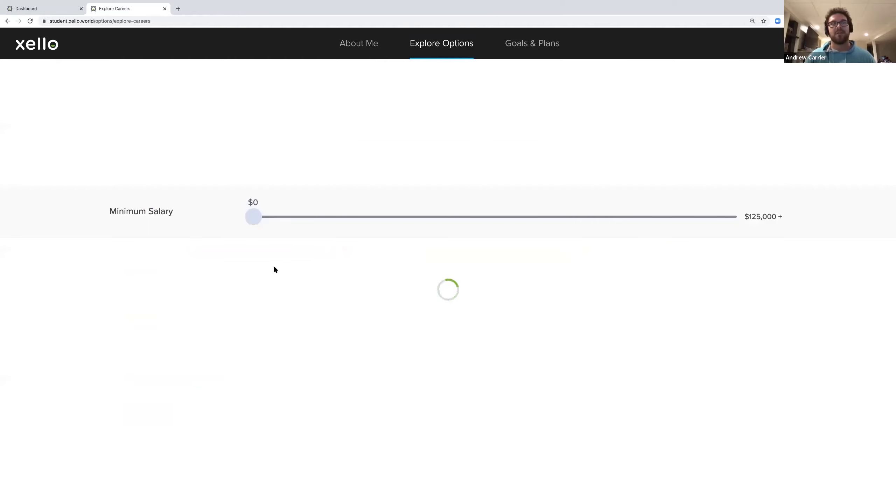
pyautogui.scroll(-4, 278, 325)
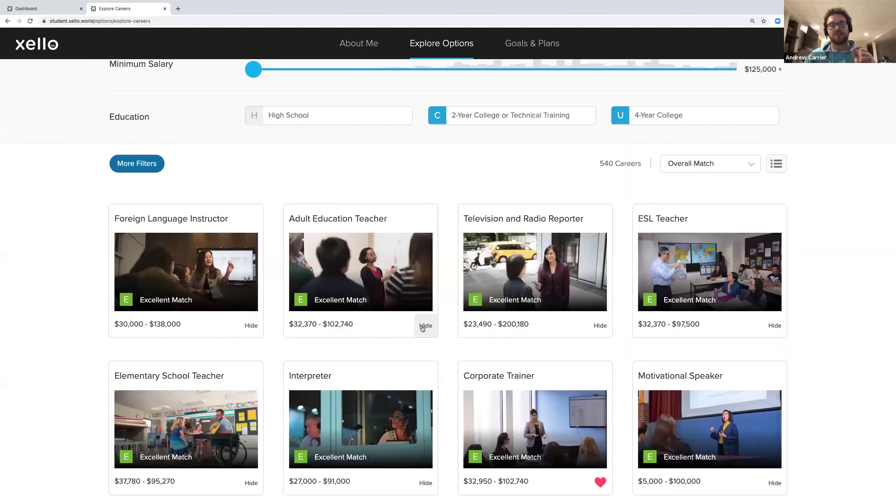
pyautogui.click(513, 405)
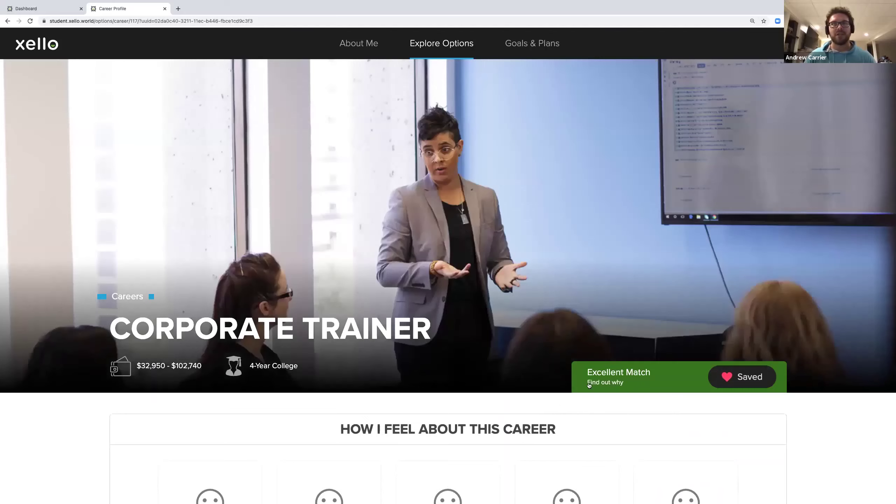
# Step: Open the Corporate Trainer match explanation and review the central, secondary and other aspects under Matchmaker (Interests)
pyautogui.click(606, 383)
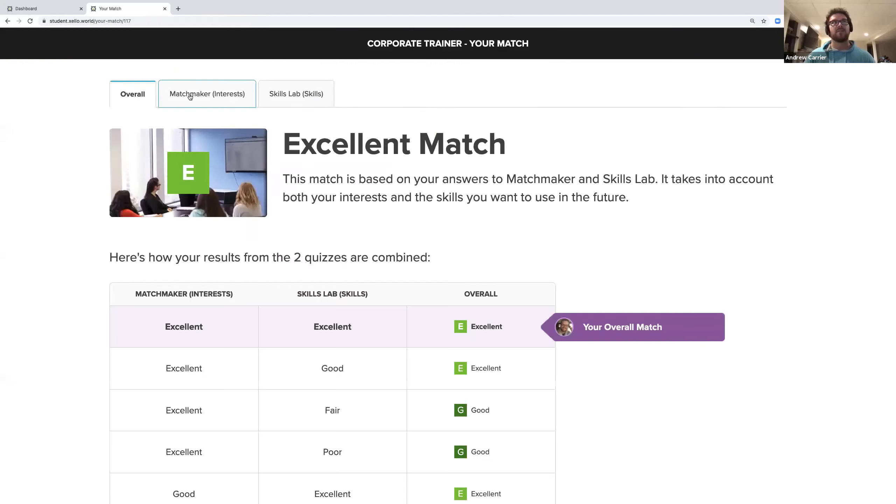
pyautogui.click(190, 94)
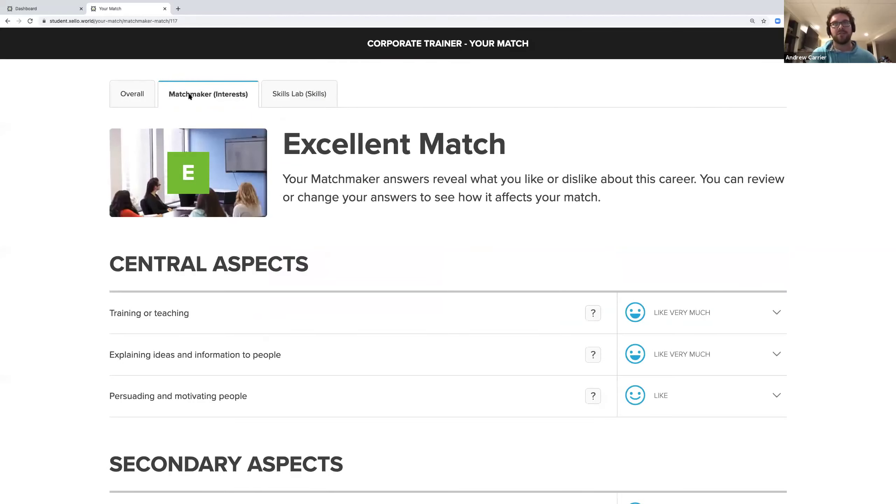
pyautogui.moveTo(99, 319); pyautogui.dragTo(224, 312)
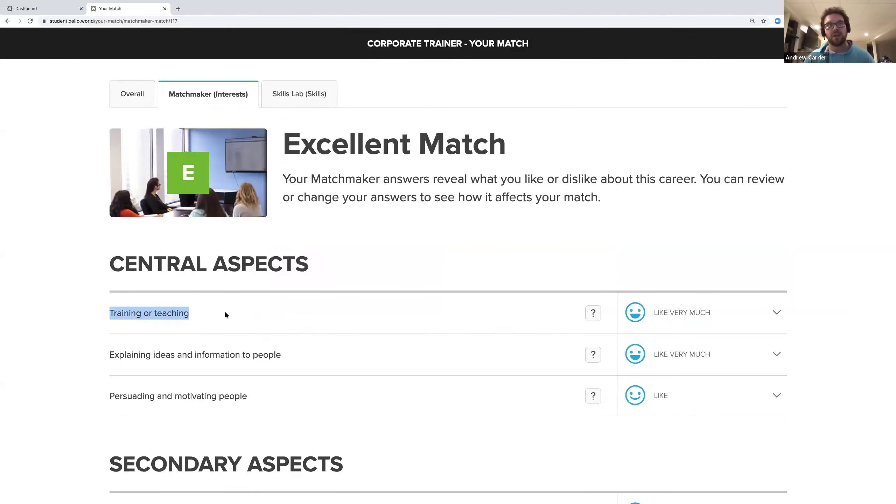
pyautogui.scroll(-2, 220, 313)
pyautogui.moveTo(108, 302); pyautogui.dragTo(311, 300)
pyautogui.moveTo(106, 341); pyautogui.dragTo(331, 346)
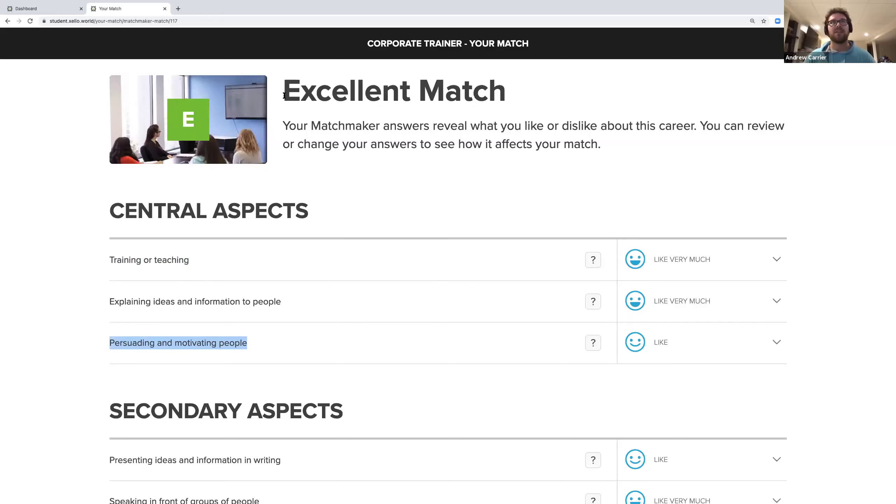
pyautogui.moveTo(284, 95); pyautogui.dragTo(555, 95)
pyautogui.scroll(-10, 559, 205)
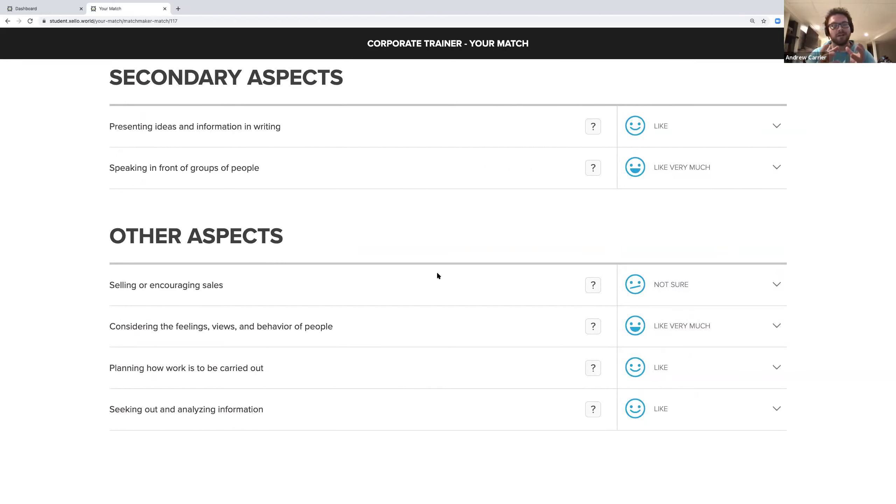
pyautogui.scroll(11, 437, 276)
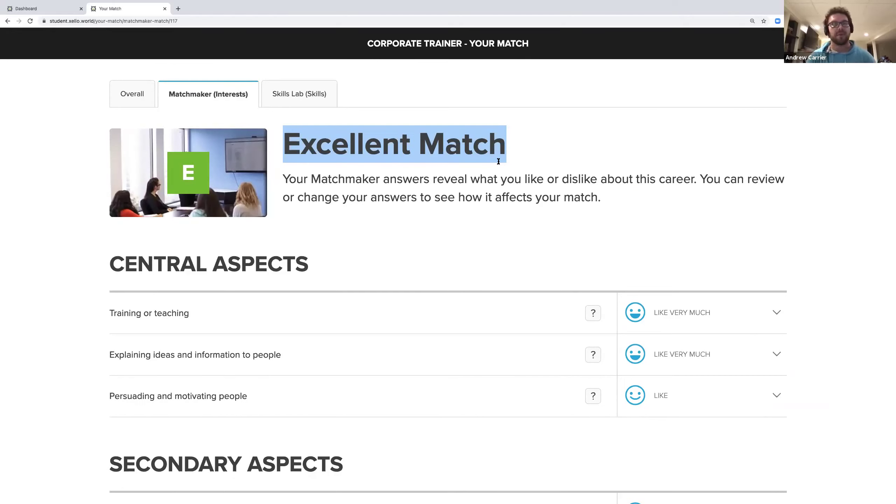
# Step: Compare the skills used in the Corporate Trainer career with the desired use under Skills Lab, and return to the career profile
pyautogui.click(312, 106)
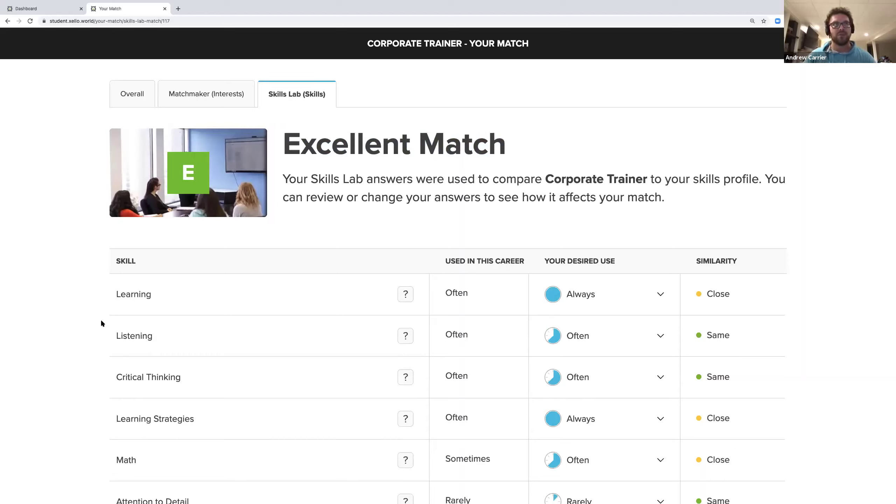
pyautogui.moveTo(102, 330); pyautogui.dragTo(226, 348)
pyautogui.moveTo(109, 383); pyautogui.dragTo(278, 380)
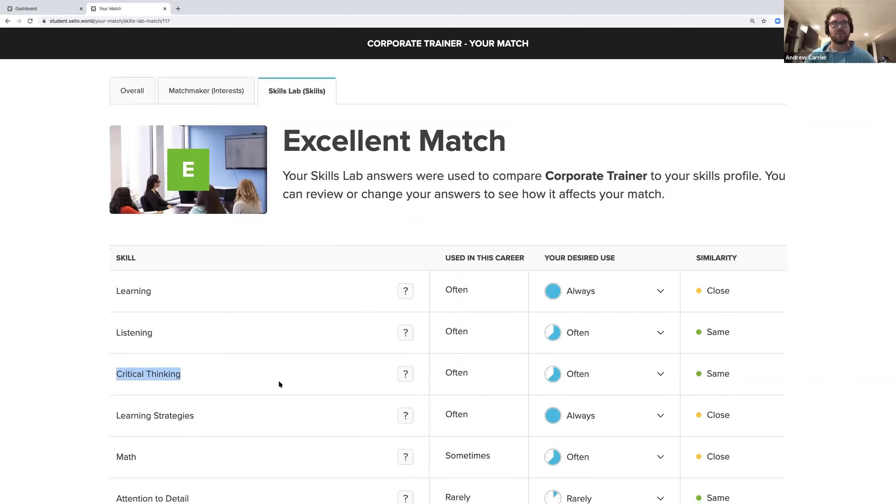
pyautogui.scroll(-5, 278, 379)
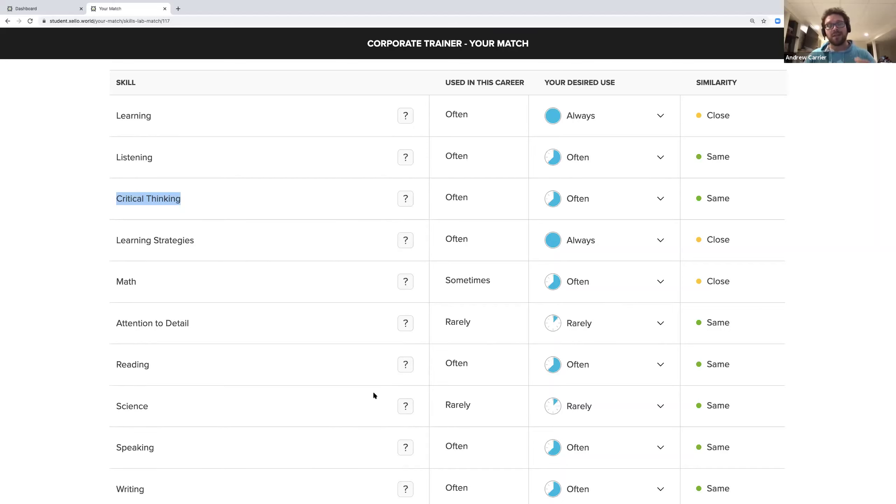
pyautogui.scroll(5, 379, 385)
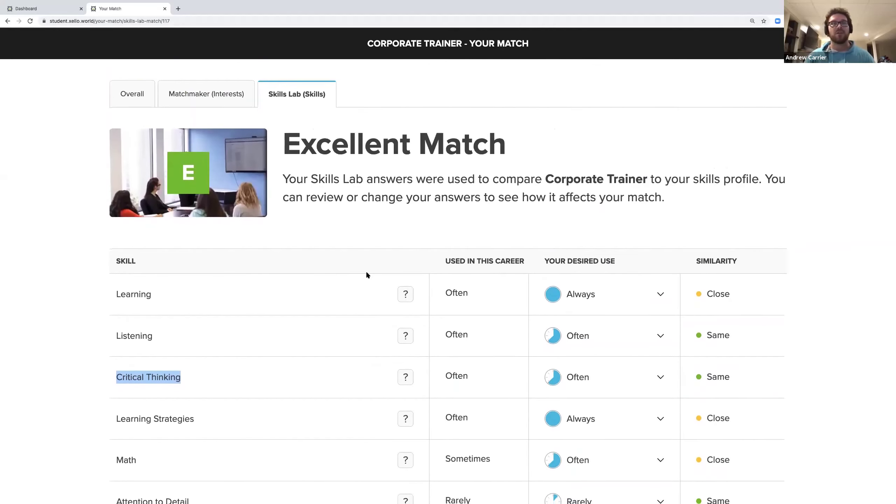
pyautogui.click(359, 219)
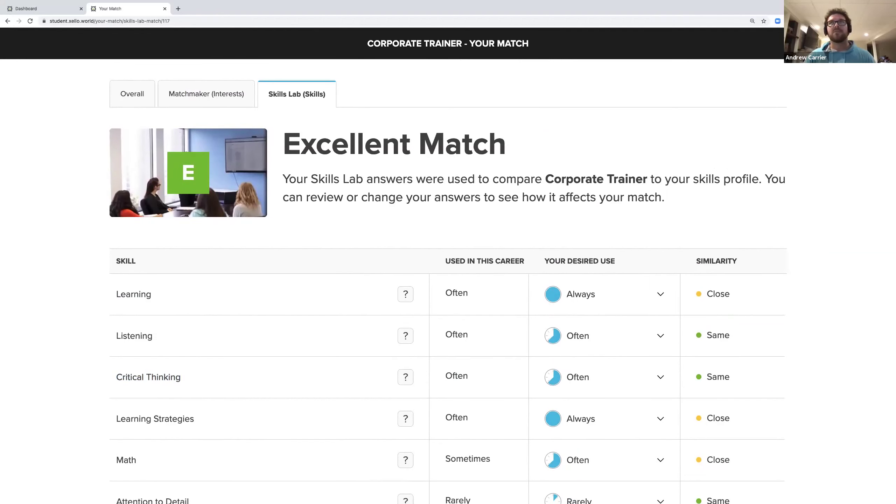
pyautogui.click(842, 53)
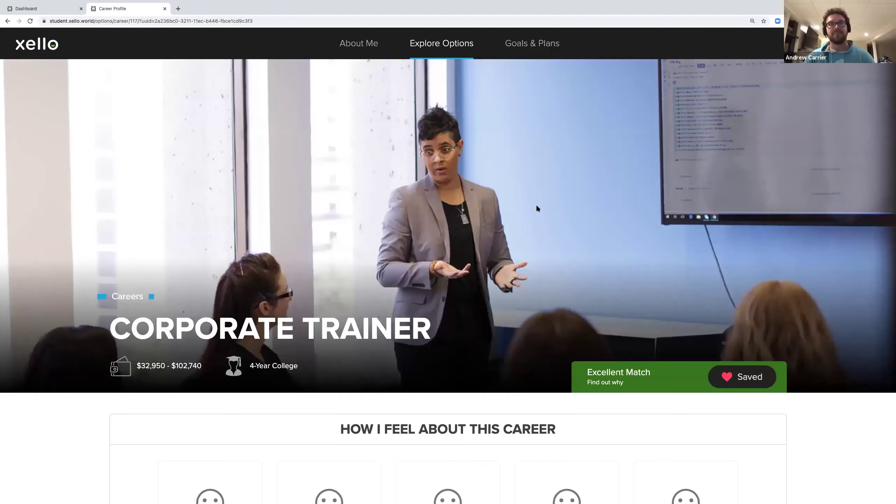
# Step: Read through the Corporate Trainer profile's job description, core tasks, workplace, working conditions and earnings information
pyautogui.scroll(-10, 537, 208)
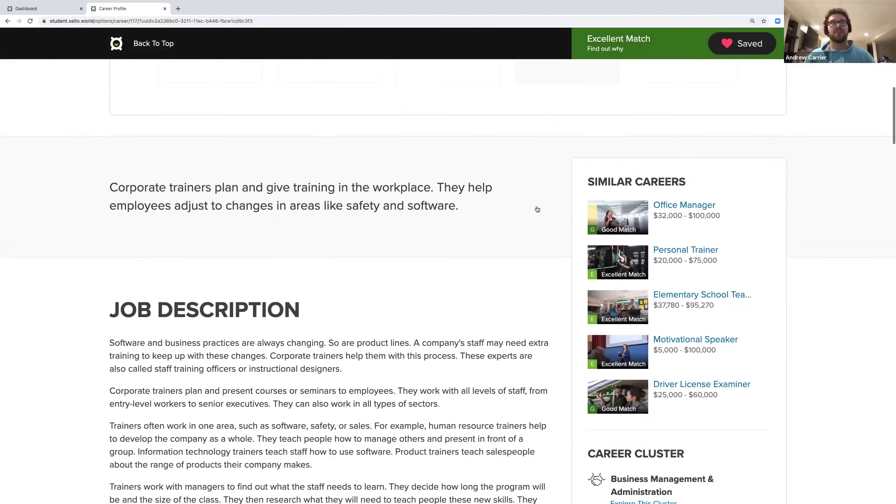
pyautogui.scroll(-12, 537, 209)
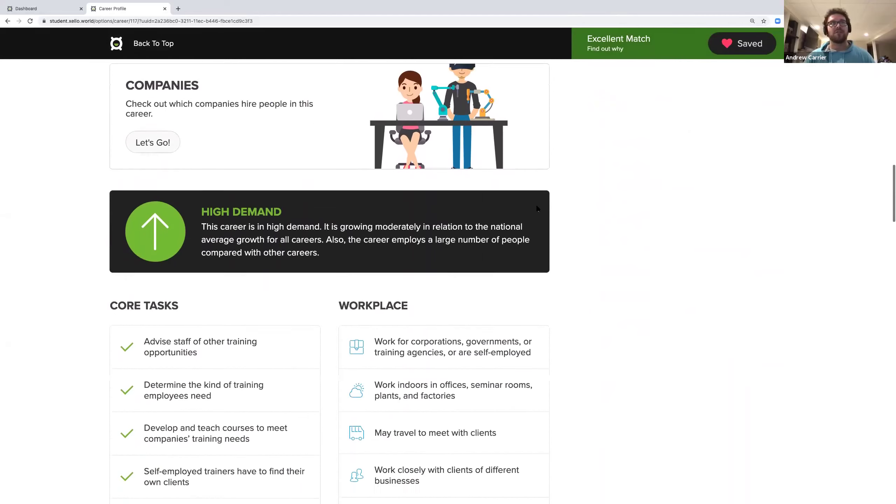
pyautogui.scroll(-13, 537, 209)
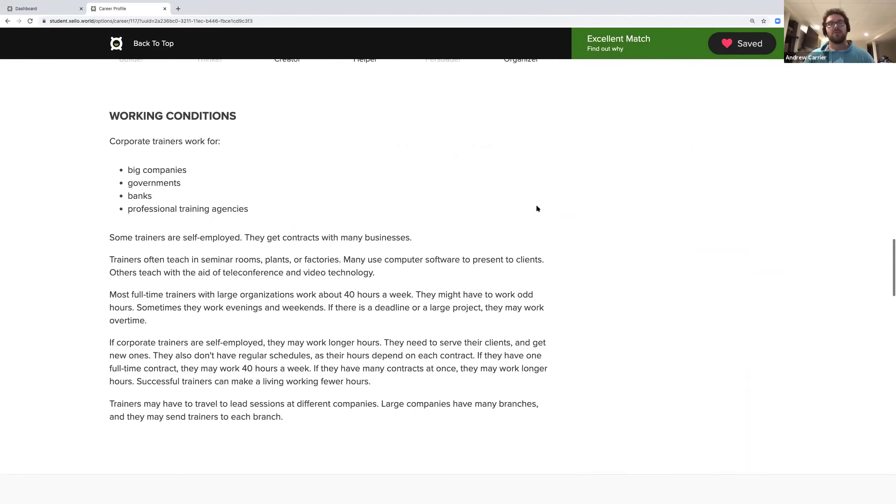
pyautogui.scroll(-11, 537, 208)
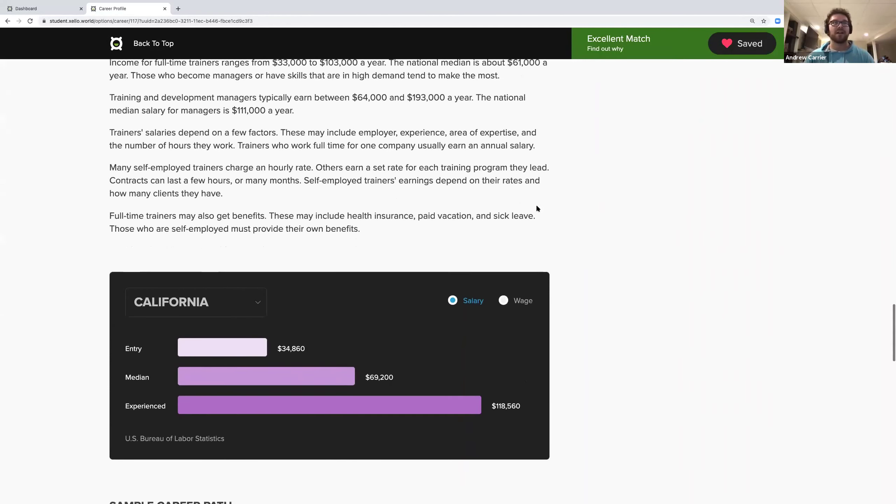
# Step: Browse the states available for the earnings chart, keep California, and switch the chart from Salary to Wage
pyautogui.scroll(-3, 536, 209)
pyautogui.click(239, 172)
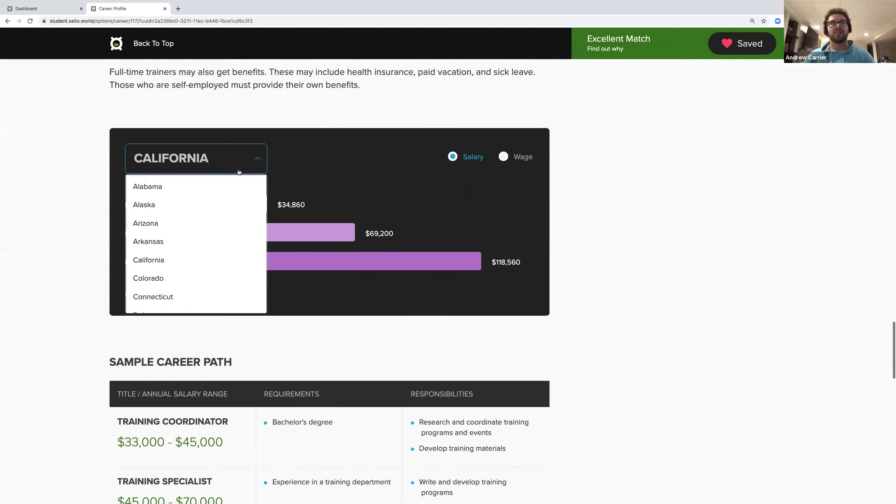
pyautogui.scroll(-8, 216, 274)
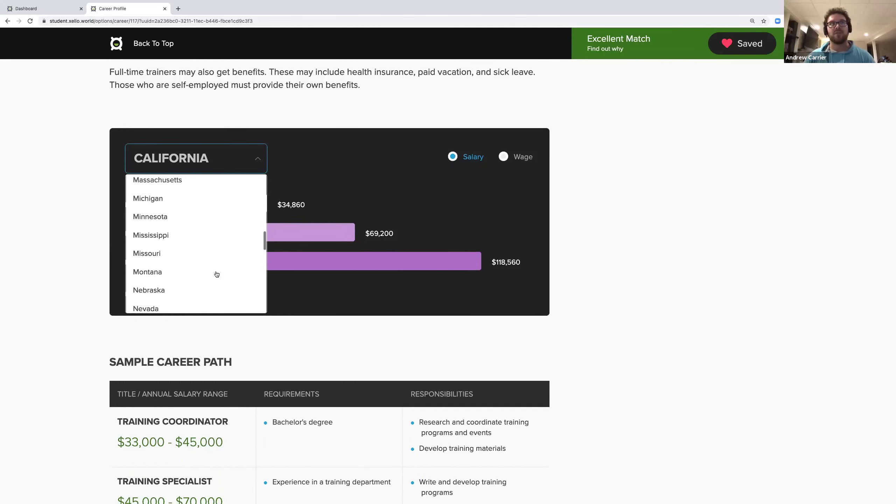
pyautogui.scroll(-9, 217, 275)
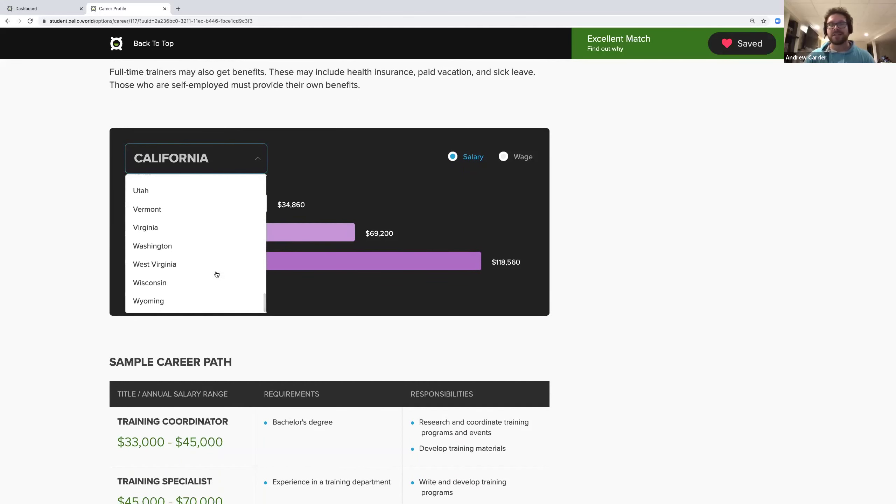
pyautogui.click(367, 164)
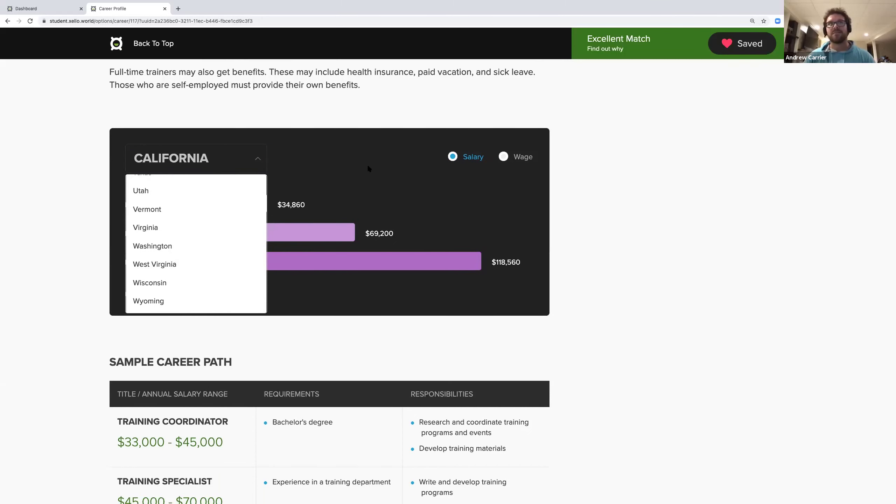
pyautogui.click(505, 158)
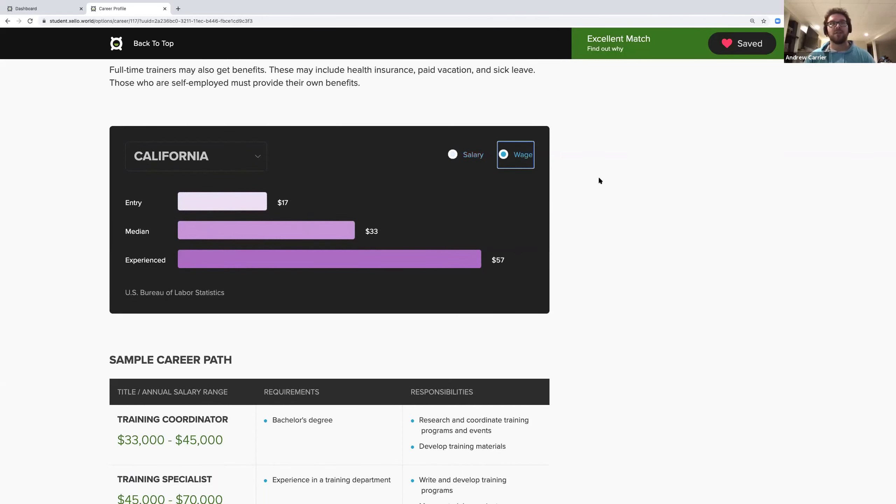
# Step: Examine the Sample Career Path table and highlight the Training Director title
pyautogui.scroll(-6, 617, 228)
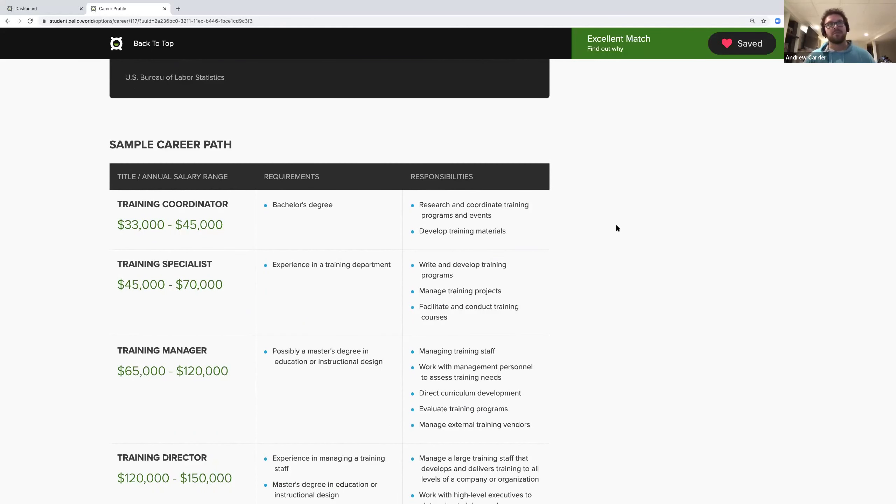
pyautogui.scroll(-2, 613, 246)
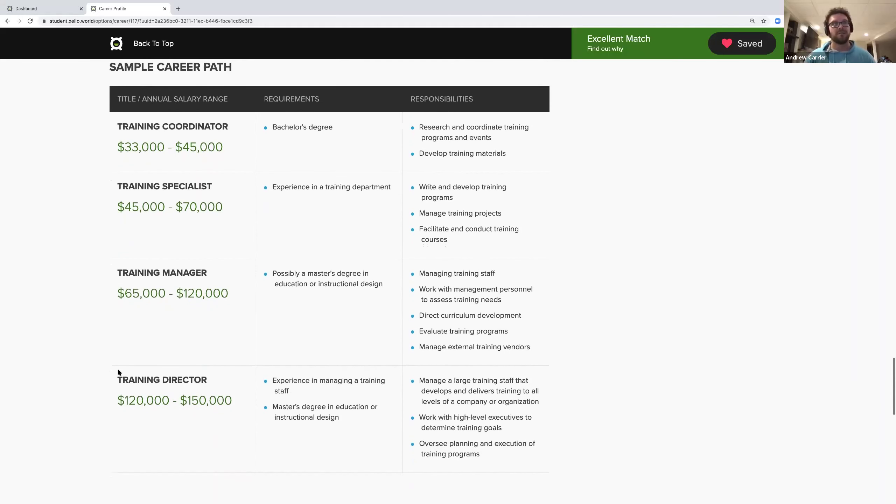
pyautogui.moveTo(119, 378); pyautogui.dragTo(208, 383)
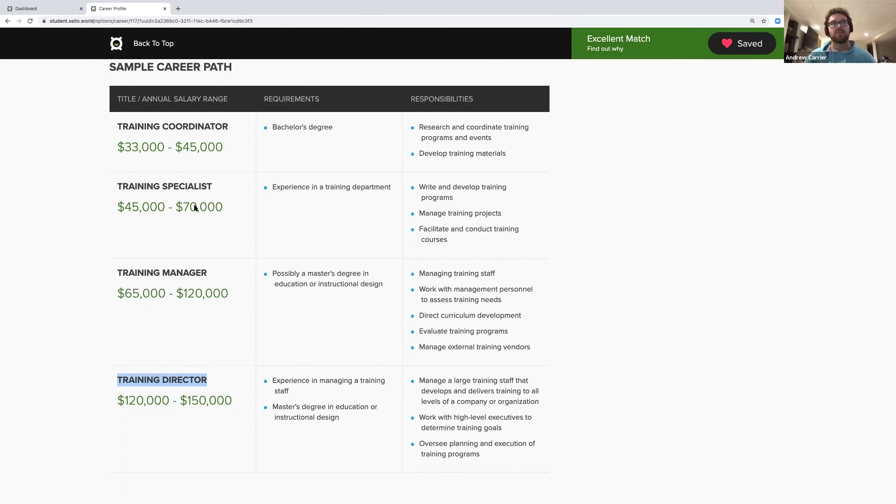
# Step: Highlight the Training Specialist requirement and the master's degree requirement for Training Manager in the Sample Career Path table
pyautogui.moveTo(272, 187); pyautogui.dragTo(400, 190)
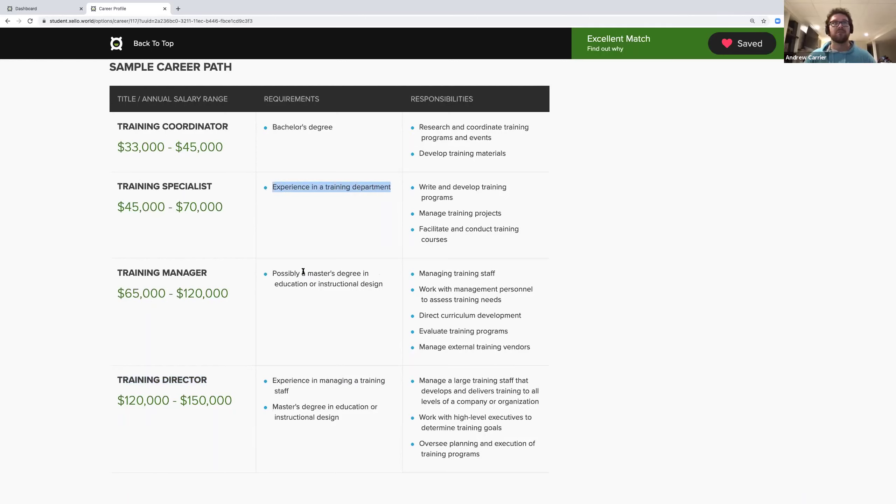
pyautogui.moveTo(302, 274); pyautogui.dragTo(360, 274)
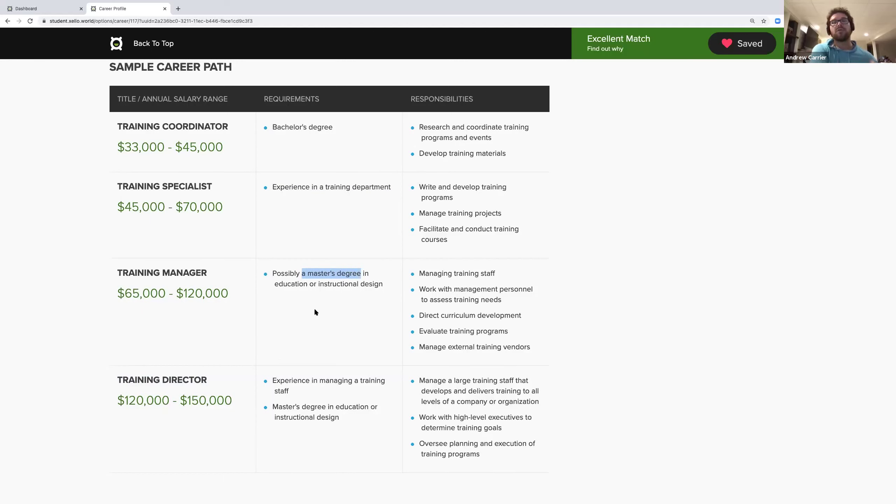
# Step: Read the Education & Training section of the Corporate Trainer profile and highlight the Related Majors heading
pyautogui.scroll(-7, 315, 311)
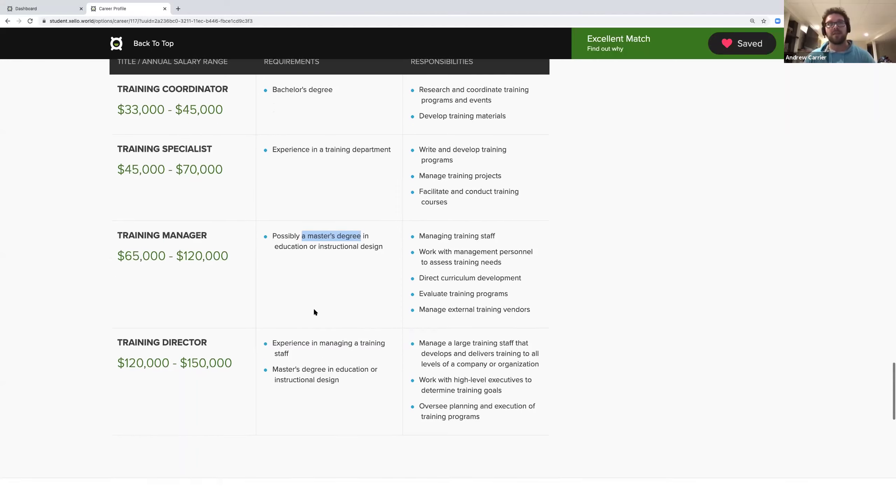
pyautogui.scroll(-10, 314, 310)
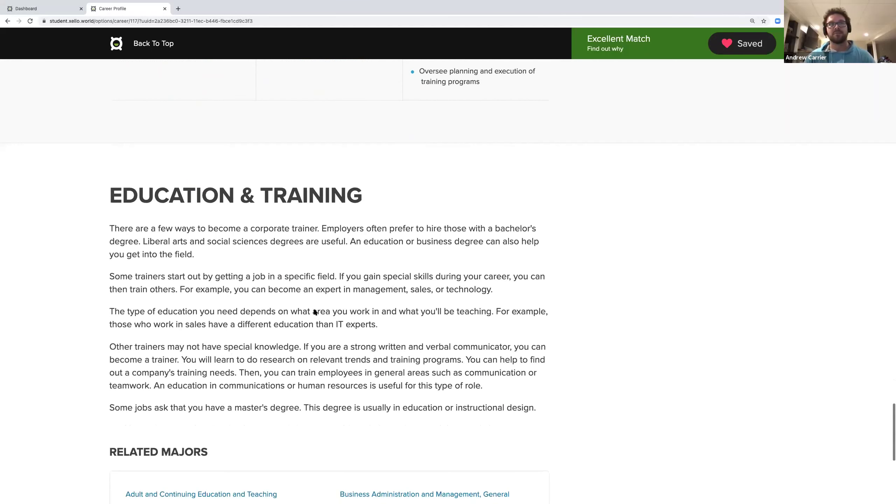
pyautogui.scroll(-1, 314, 310)
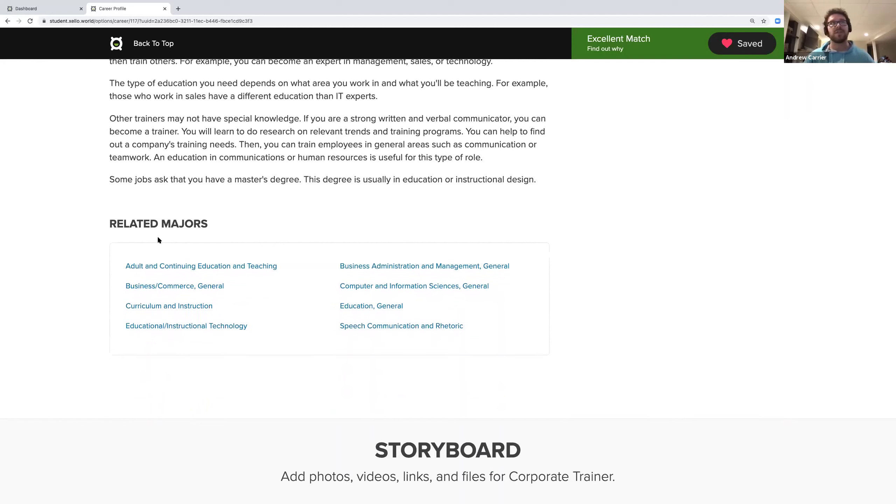
pyautogui.moveTo(103, 224); pyautogui.dragTo(218, 224)
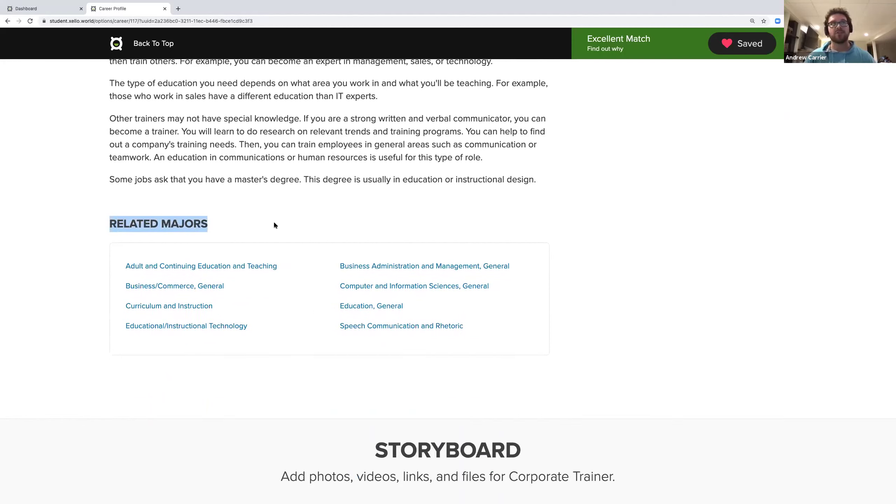
# Step: Open the related major Adult and Continuing Education and Teaching and review its typical courses and the schools offering it
pyautogui.click(137, 268)
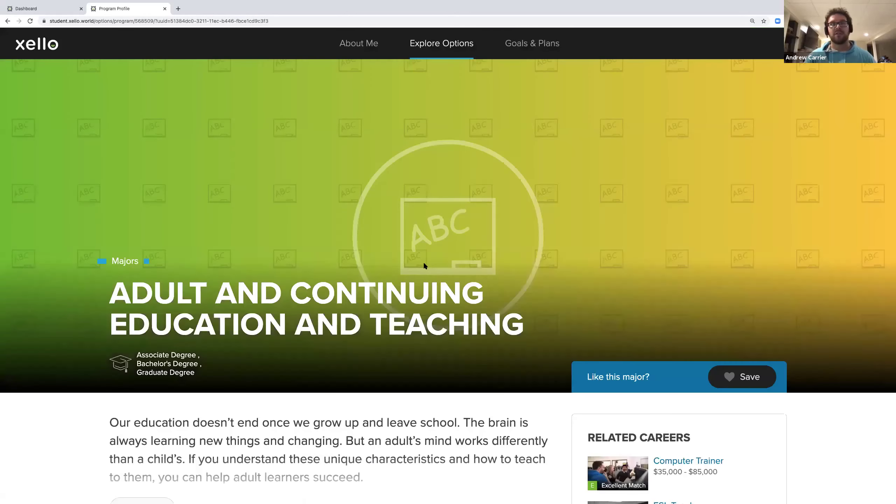
pyautogui.scroll(-10, 424, 266)
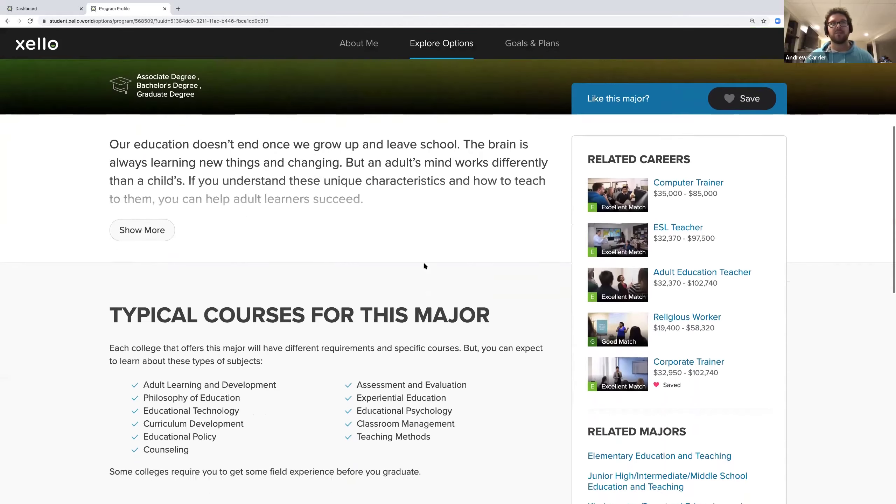
pyautogui.scroll(-6, 424, 265)
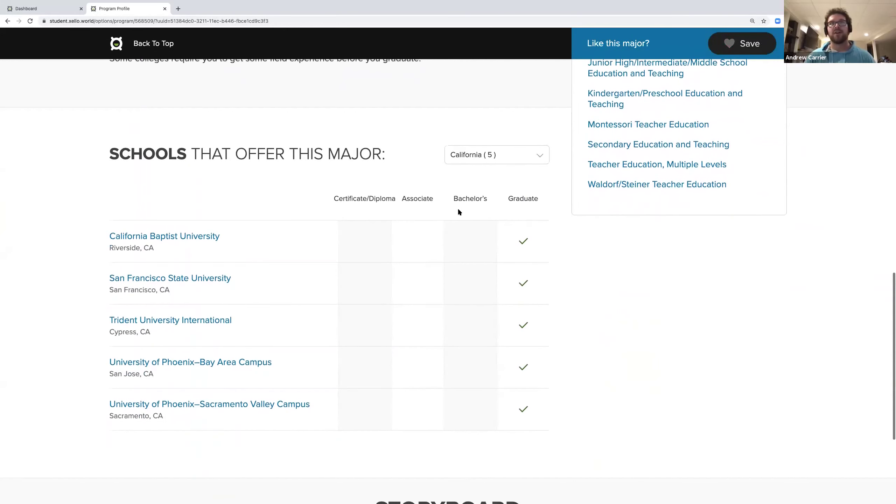
# Step: Browse the states available for the schools that offer this major and keep California
pyautogui.click(445, 152)
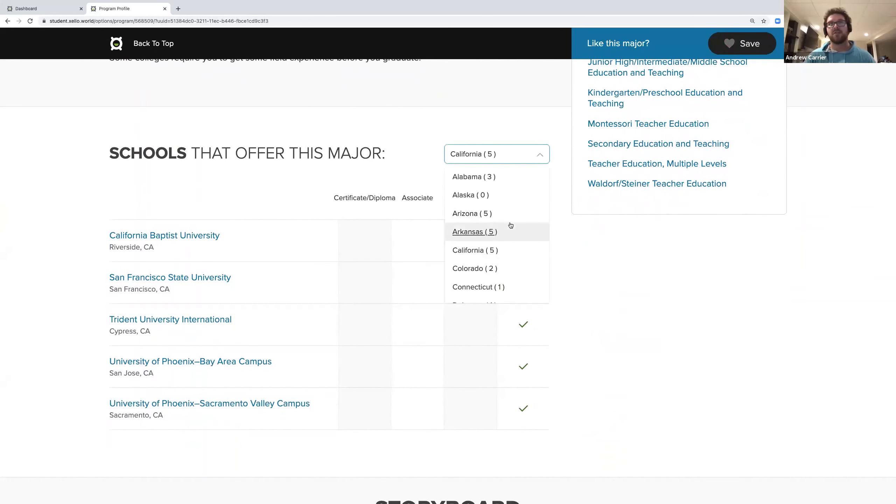
pyautogui.scroll(-3, 510, 225)
pyautogui.scroll(-5, 511, 225)
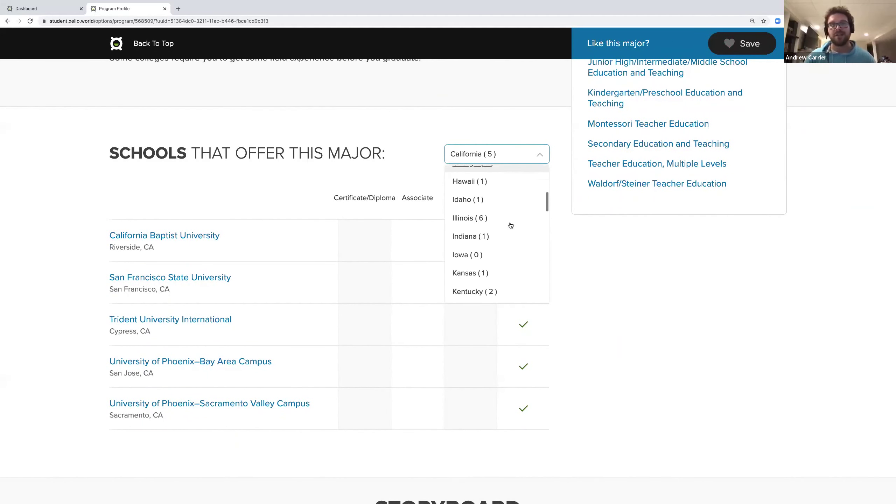
pyautogui.scroll(-5, 510, 225)
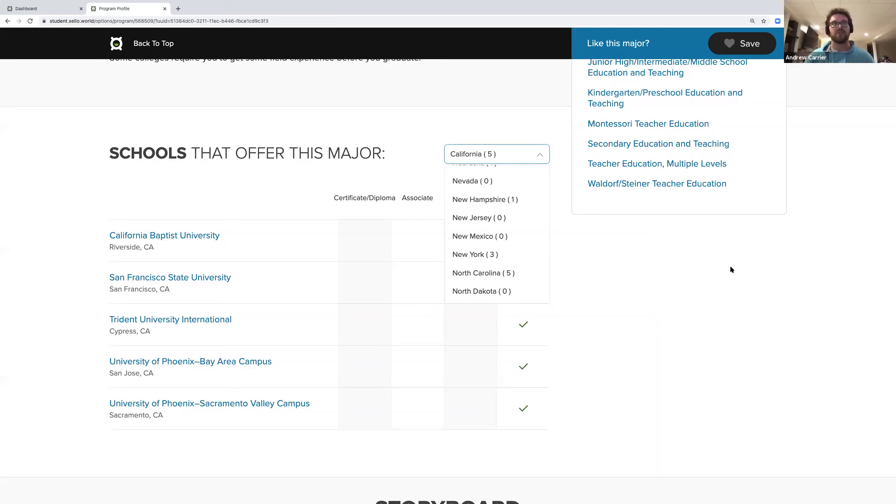
pyautogui.click(713, 278)
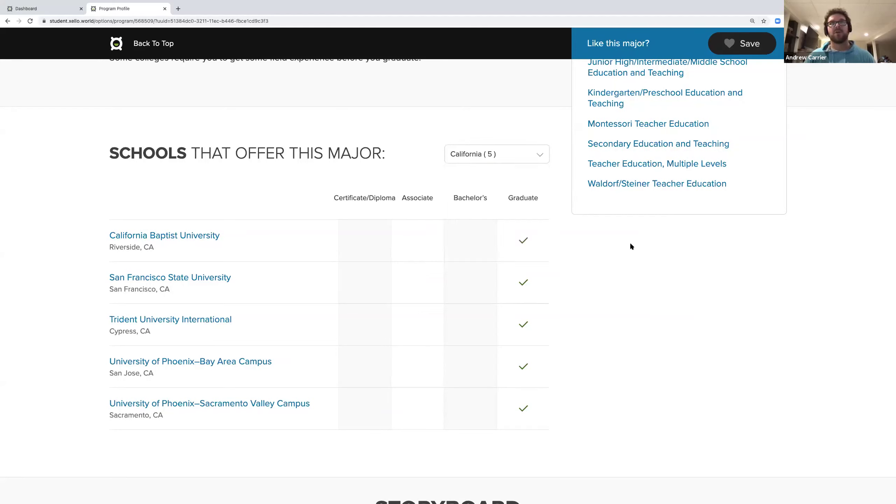
# Step: Open the San Francisco State University profile and review its student demographics, admission requirements, costs, financial aid, majors and campus map
pyautogui.click(181, 278)
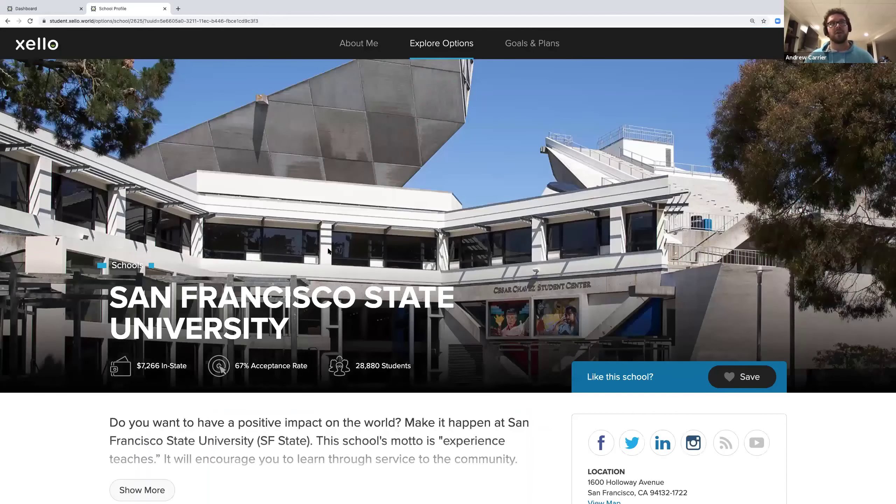
pyautogui.scroll(-12, 327, 251)
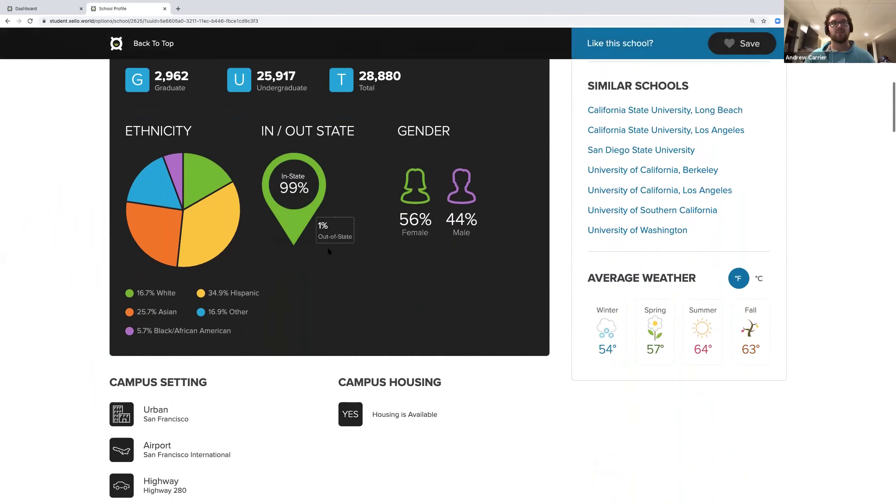
pyautogui.scroll(-15, 328, 250)
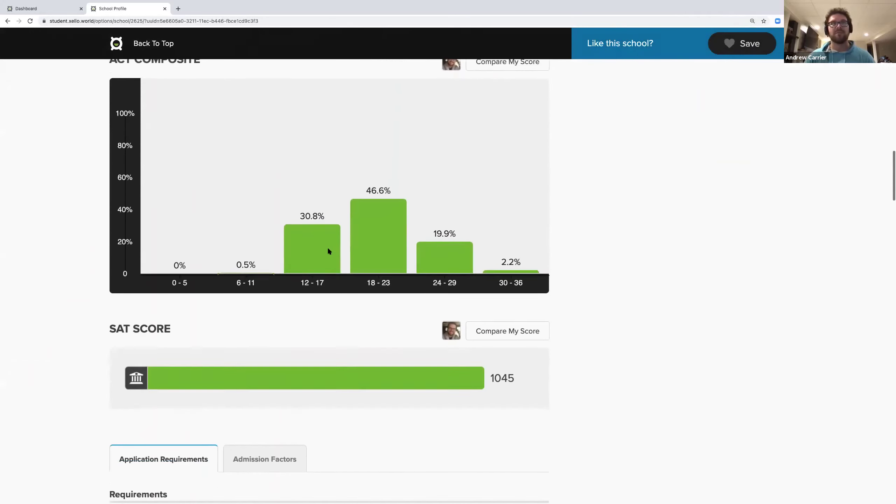
pyautogui.scroll(-10, 327, 248)
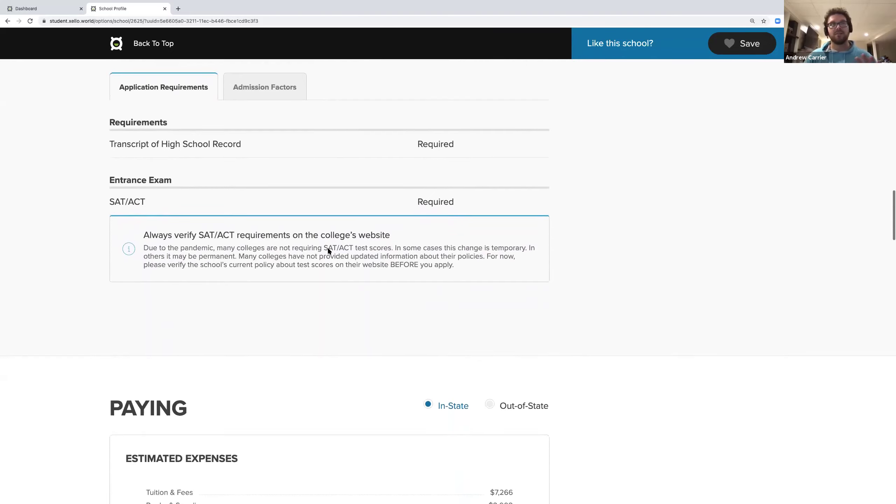
pyautogui.scroll(-10, 327, 250)
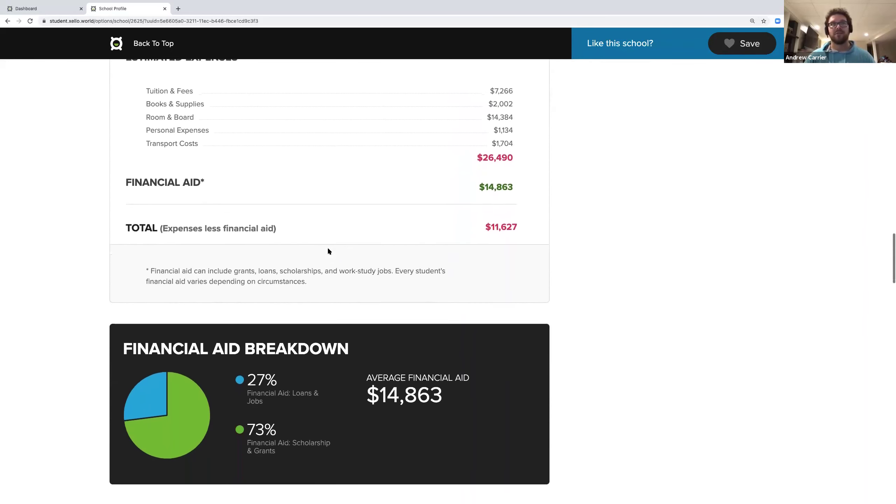
pyautogui.scroll(-15, 328, 252)
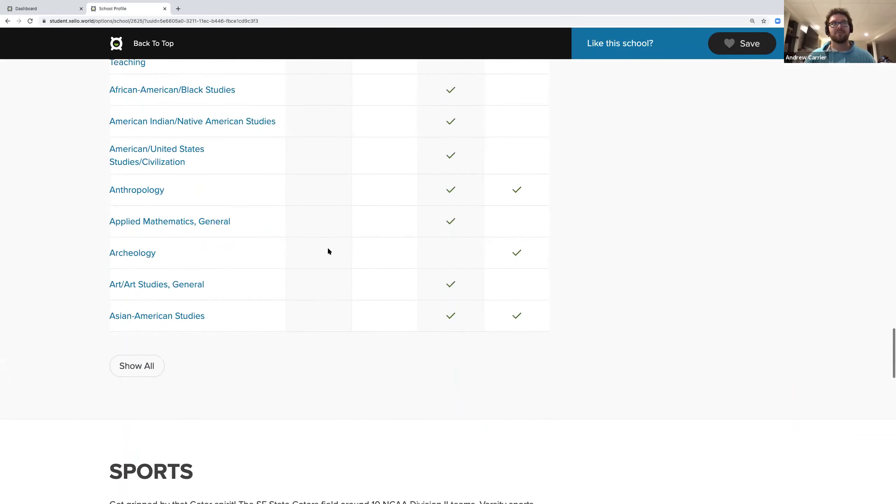
pyautogui.scroll(-15, 327, 251)
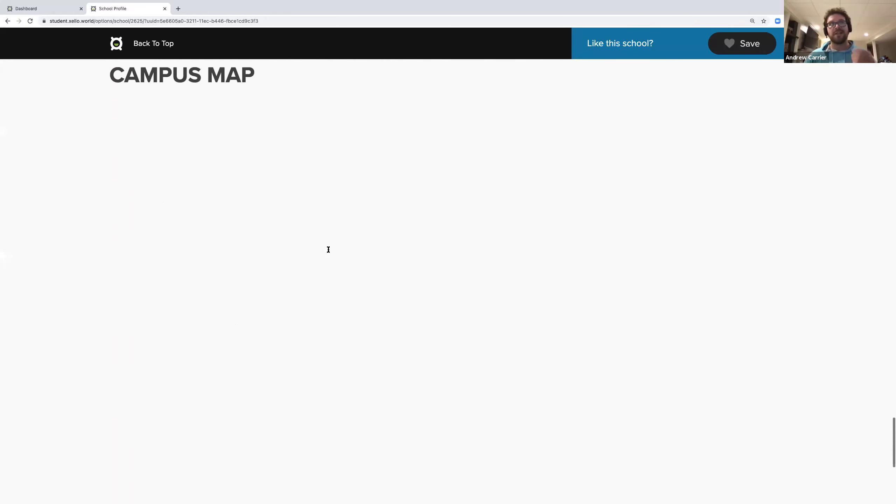
pyautogui.scroll(-2, 301, 243)
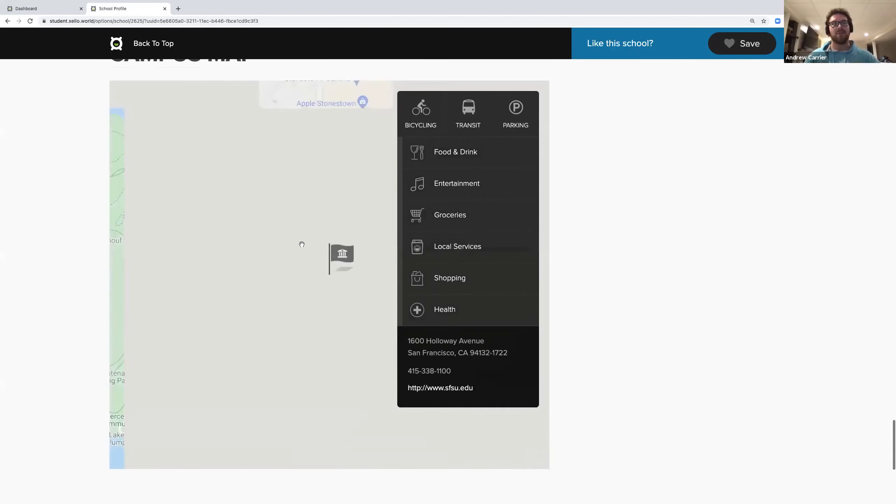
# Step: Open Street View at the Academic Technology spot on the campus map and look around the room
pyautogui.scroll(2, 302, 244)
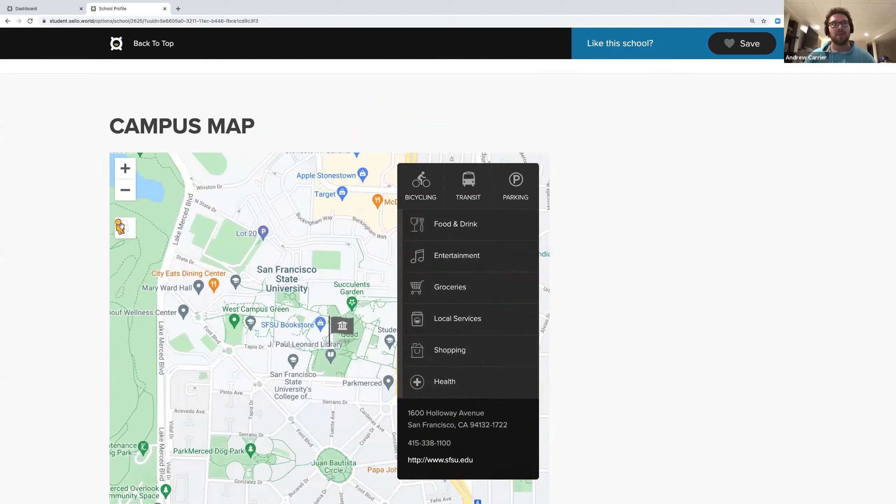
pyautogui.moveTo(120, 226); pyautogui.dragTo(287, 305)
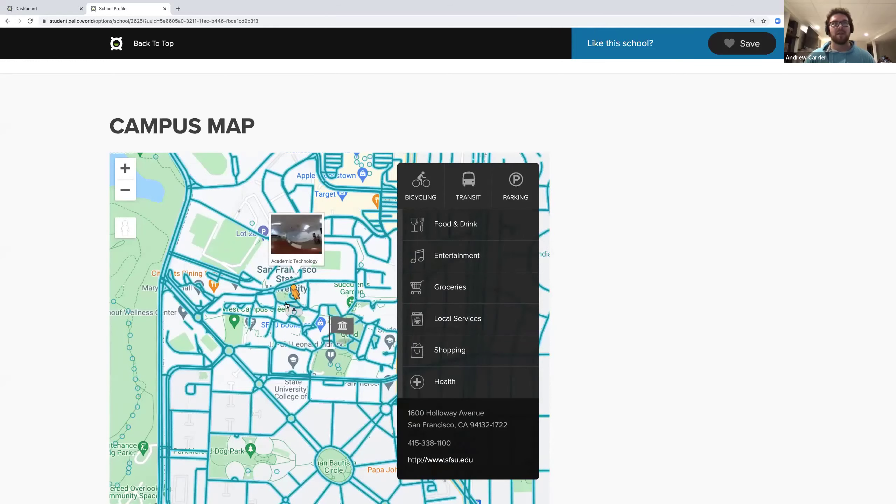
pyautogui.moveTo(287, 306); pyautogui.dragTo(287, 303)
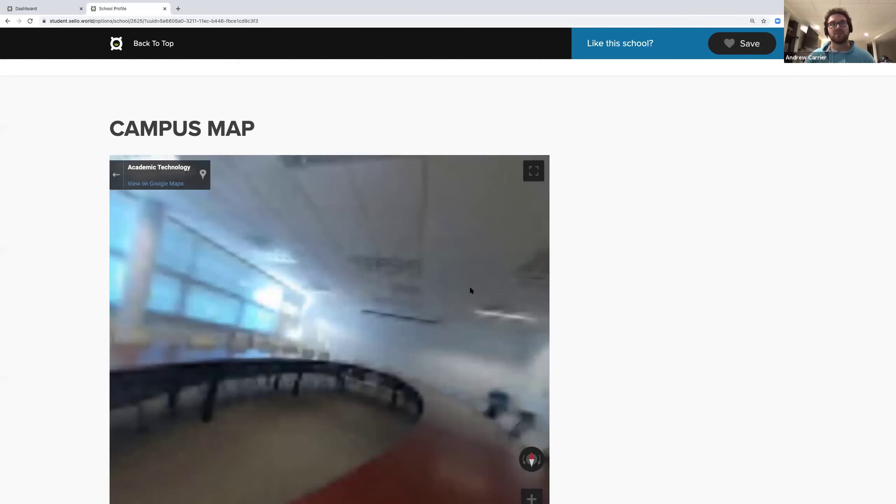
pyautogui.scroll(-1, 477, 300)
pyautogui.moveTo(477, 300); pyautogui.dragTo(272, 270)
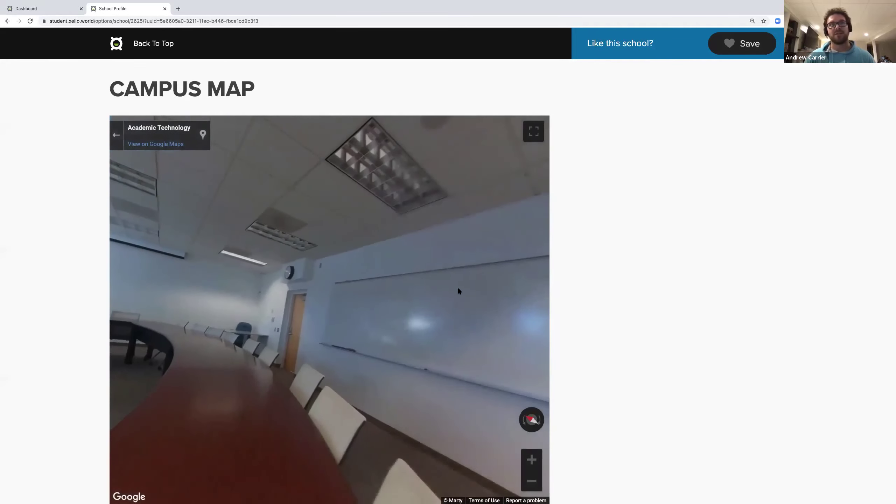
pyautogui.moveTo(458, 287); pyautogui.dragTo(187, 265)
pyautogui.moveTo(466, 304); pyautogui.dragTo(176, 278)
pyautogui.moveTo(466, 279); pyautogui.dragTo(247, 268)
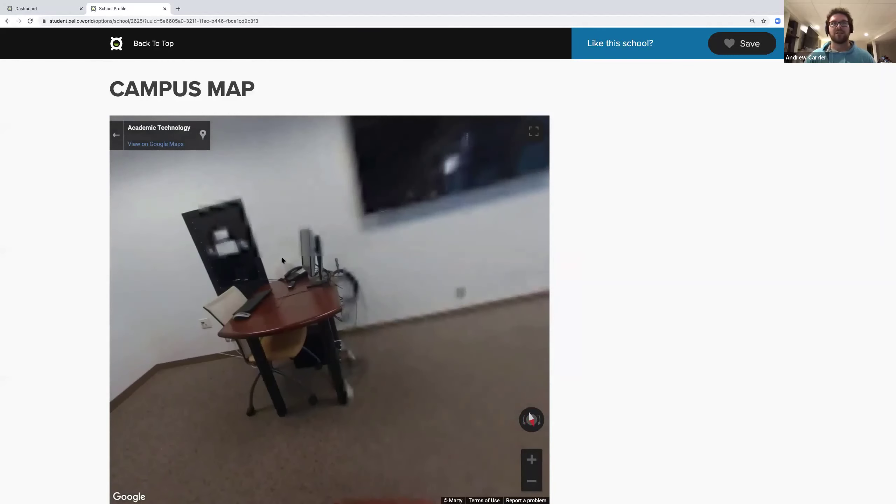
pyautogui.moveTo(466, 243); pyautogui.dragTo(160, 320)
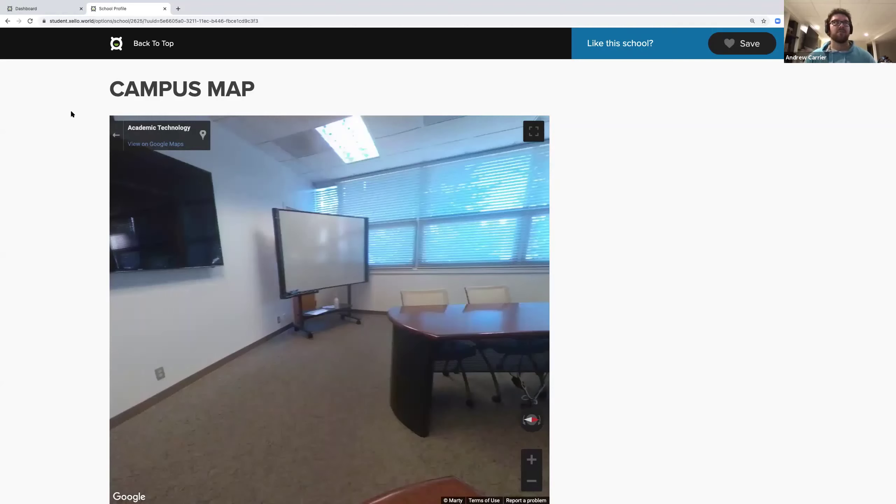
# Step: Return to the beginning of the school profile and open the Goals & Plans section
pyautogui.click(138, 49)
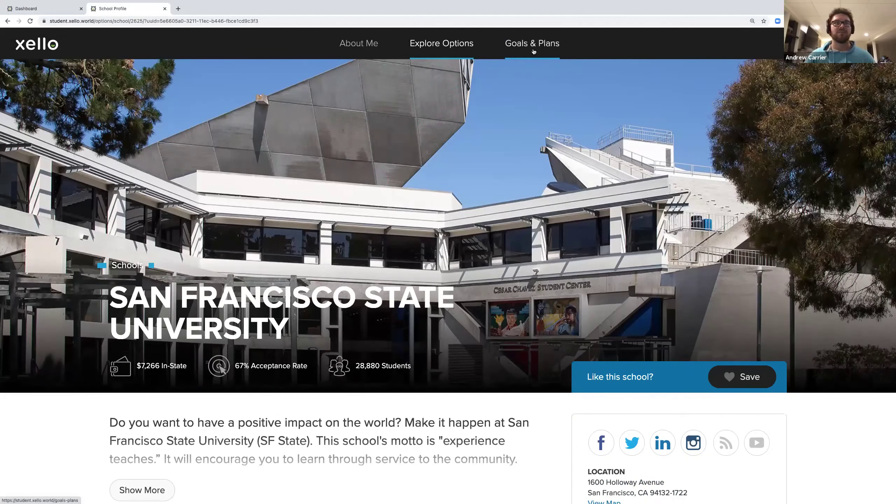
pyautogui.click(534, 52)
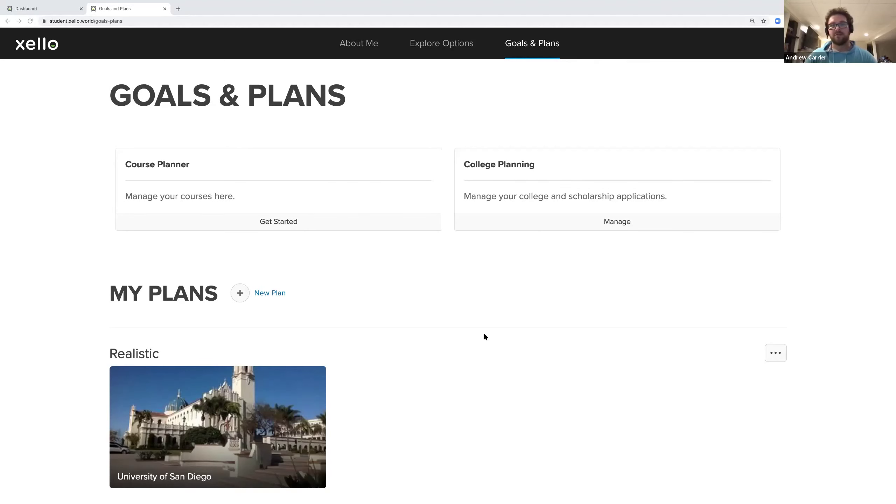
# Step: Switch to the Discover Xello presentation slide, and bring up the Mentimeter poll asking which area is most exciting
pyautogui.press('super+Tab')
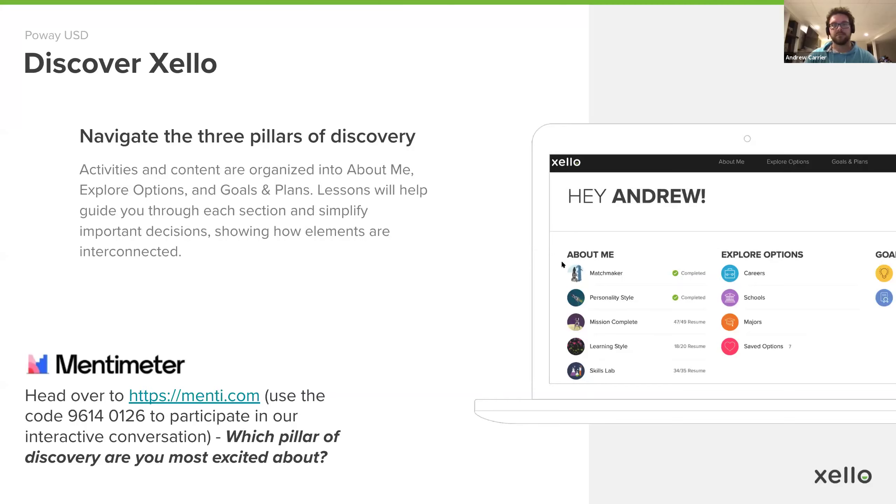
pyautogui.hotkey('alt', 'Tab')
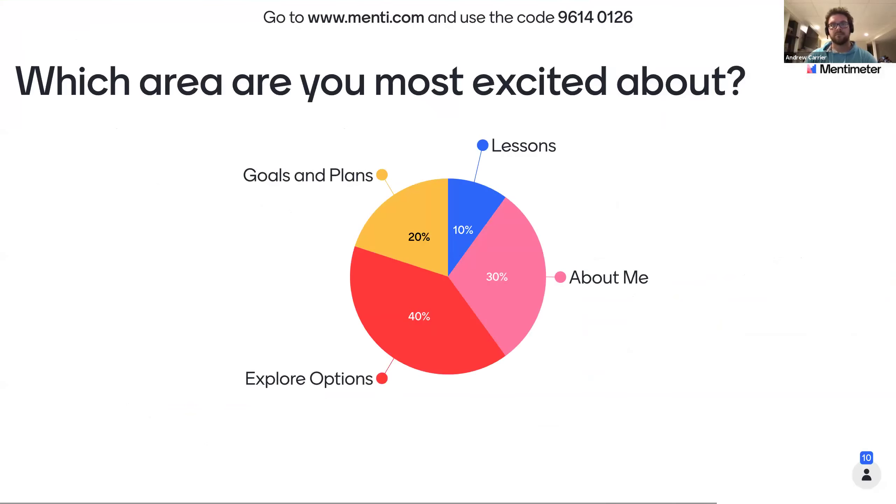